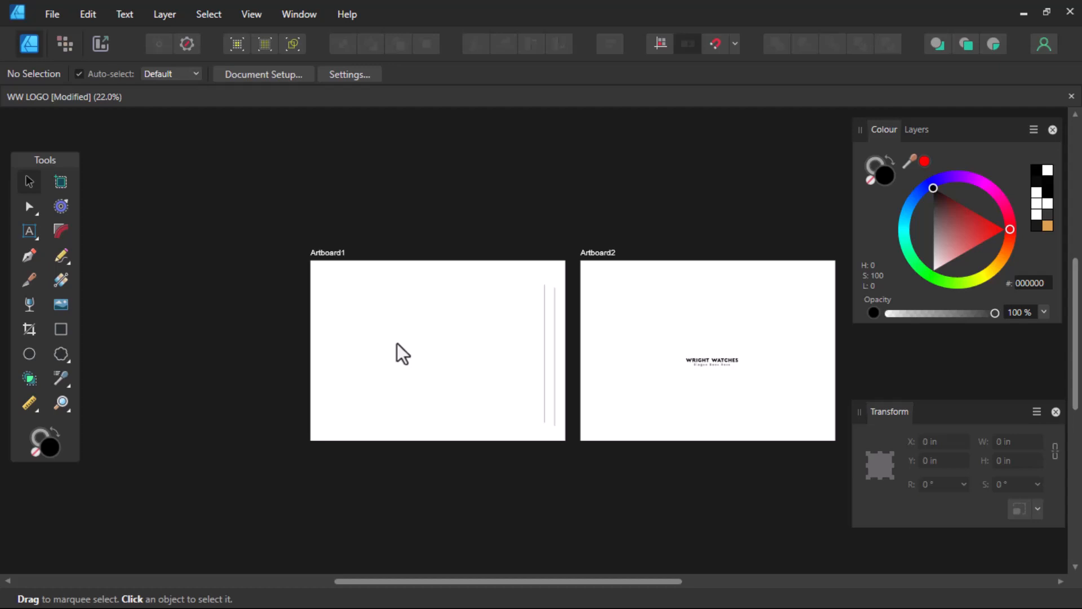
- Move a vertical line left toward the centre and clone it beside itself as a pair
{"action": "scroll", "coordinate": [408, 346], "scroll_direction": "up", "scroll_amount": 2}
{"action": "scroll", "coordinate": [543, 355], "scroll_direction": "down", "scroll_amount": 2}
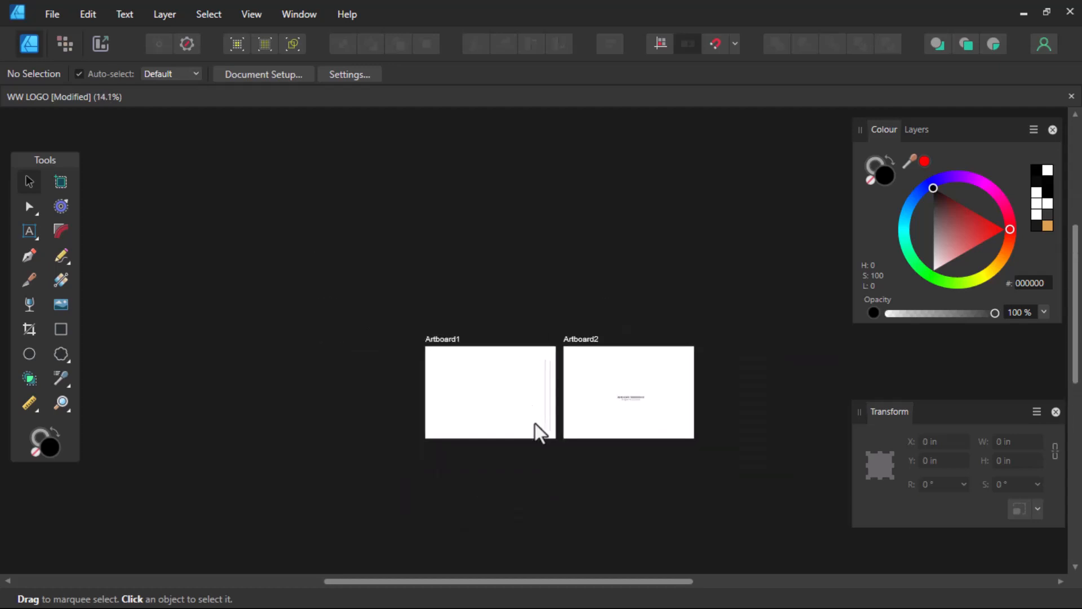
{"action": "scroll", "coordinate": [538, 417], "scroll_direction": "up", "scroll_amount": 2}
{"action": "scroll", "coordinate": [540, 401], "scroll_direction": "up", "scroll_amount": 2}
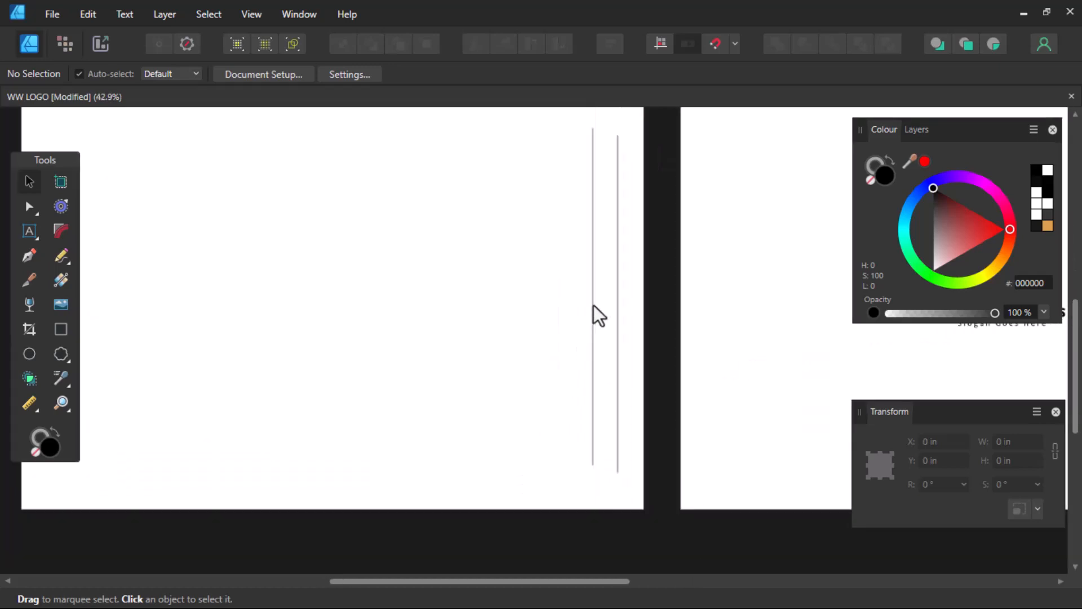
{"action": "left_click_drag", "start_coordinate": [592, 307], "coordinate": [359, 291]}
{"action": "scroll", "coordinate": [332, 245], "scroll_direction": "up", "scroll_amount": 2}
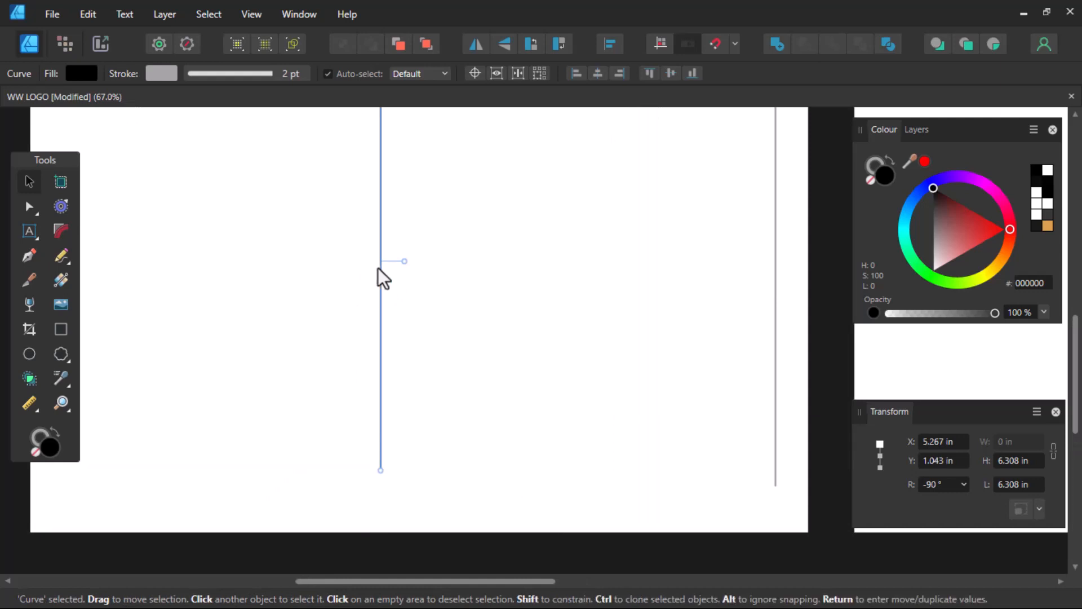
{"action": "scroll", "coordinate": [380, 269], "scroll_direction": "down", "scroll_amount": 1}
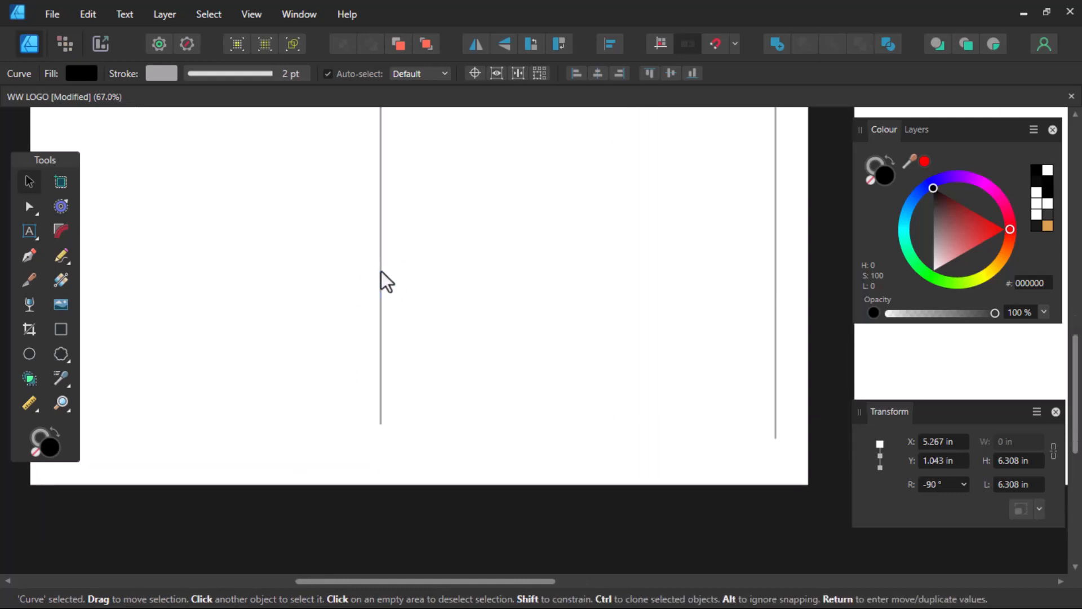
{"action": "scroll", "coordinate": [380, 269], "scroll_direction": "down", "scroll_amount": 3}
{"action": "scroll", "coordinate": [374, 233], "scroll_direction": "up", "scroll_amount": 2}
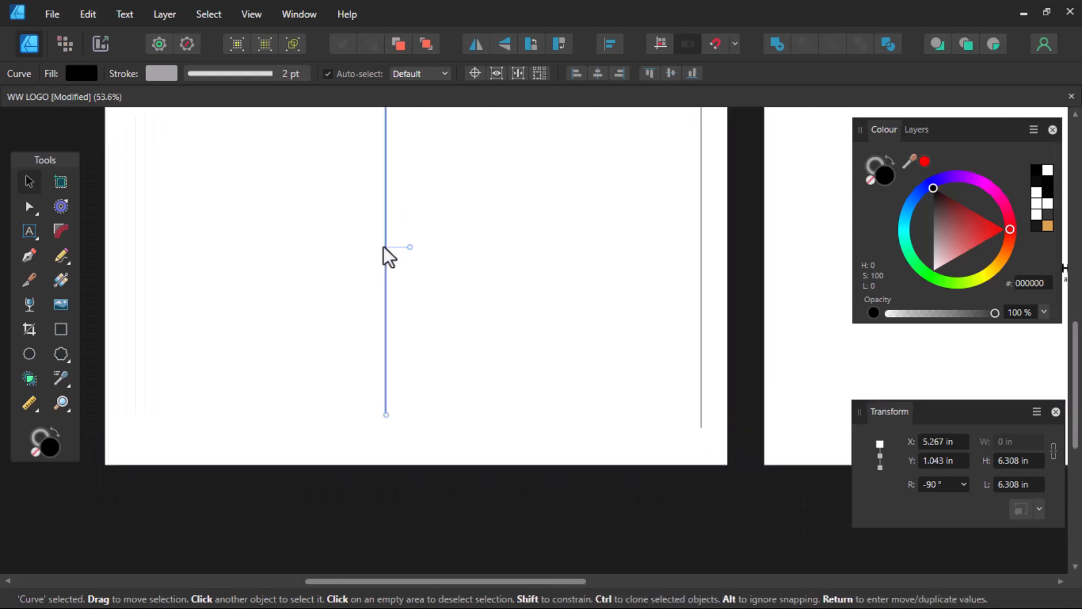
{"action": "left_click_drag", "start_coordinate": [385, 247], "coordinate": [419, 242]}
- Clone the pair twice to the right for three even pairs, then select all six lines
{"action": "left_click", "coordinate": [387, 247], "text": "shift"}
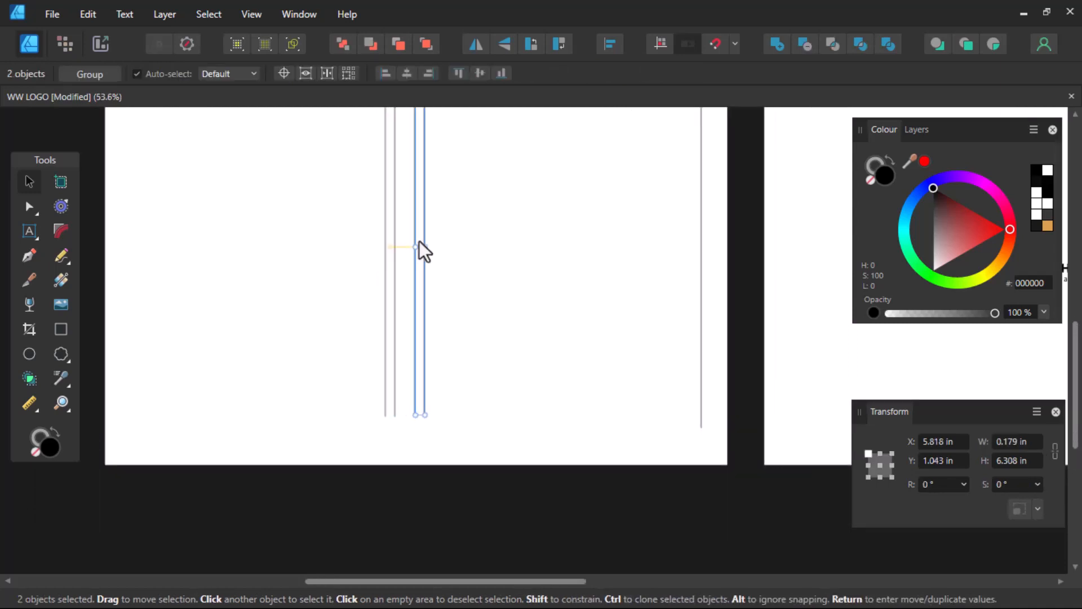
{"action": "scroll", "coordinate": [418, 238], "scroll_direction": "down", "scroll_amount": 1, "text": "ctrl"}
{"action": "scroll", "coordinate": [414, 204], "scroll_direction": "up", "scroll_amount": 1, "text": "ctrl"}
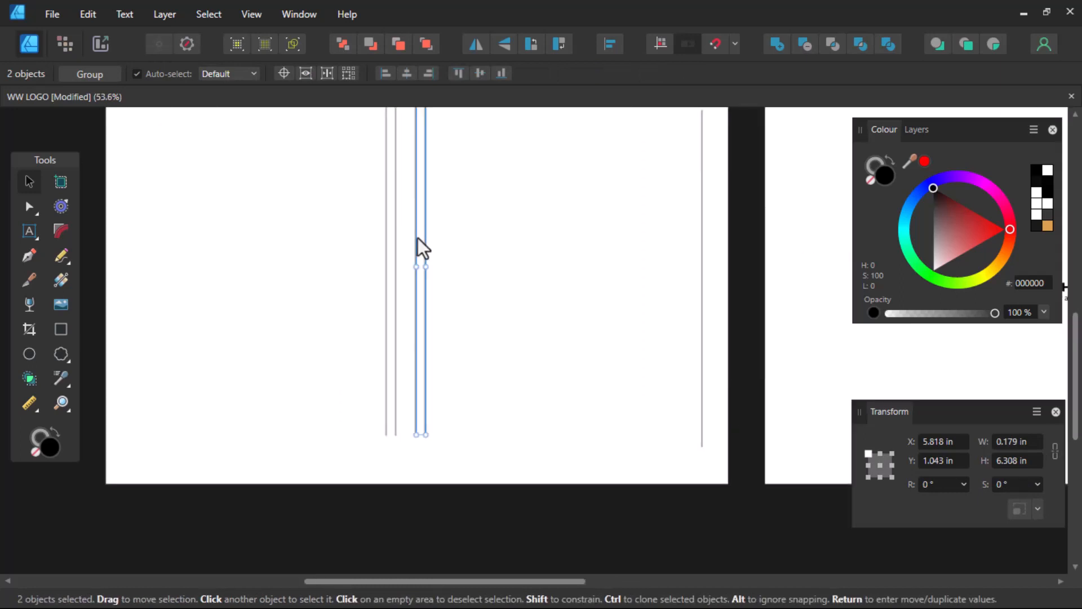
{"action": "key", "text": "ctrl+j"}
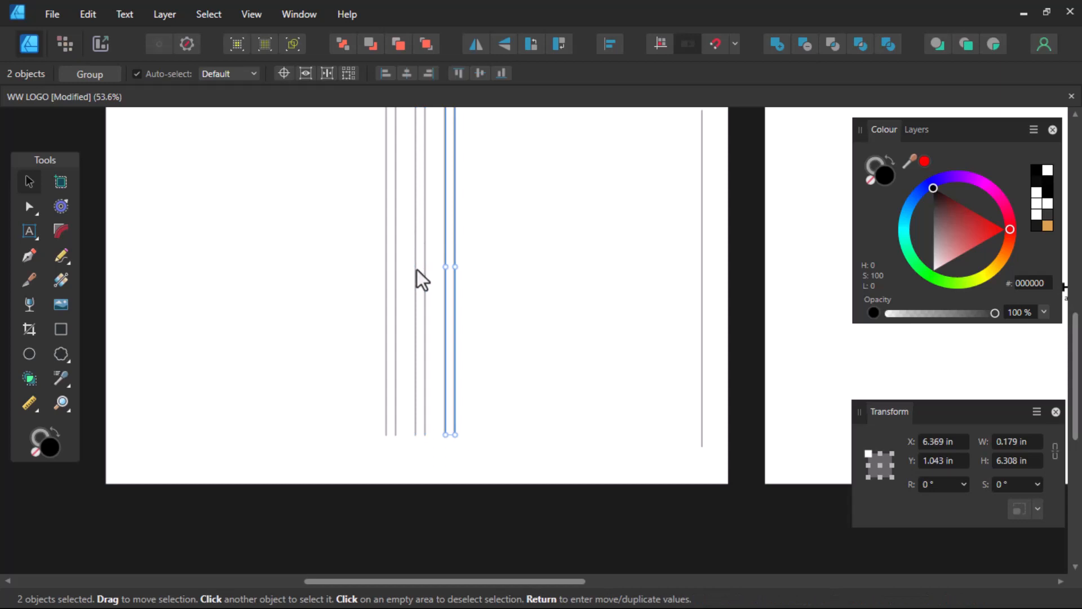
{"action": "scroll", "coordinate": [471, 303], "scroll_direction": "down", "scroll_amount": 2}
{"action": "left_click_drag", "start_coordinate": [393, 182], "coordinate": [478, 374]}
{"action": "scroll", "coordinate": [428, 275], "scroll_direction": "up", "scroll_amount": 1}
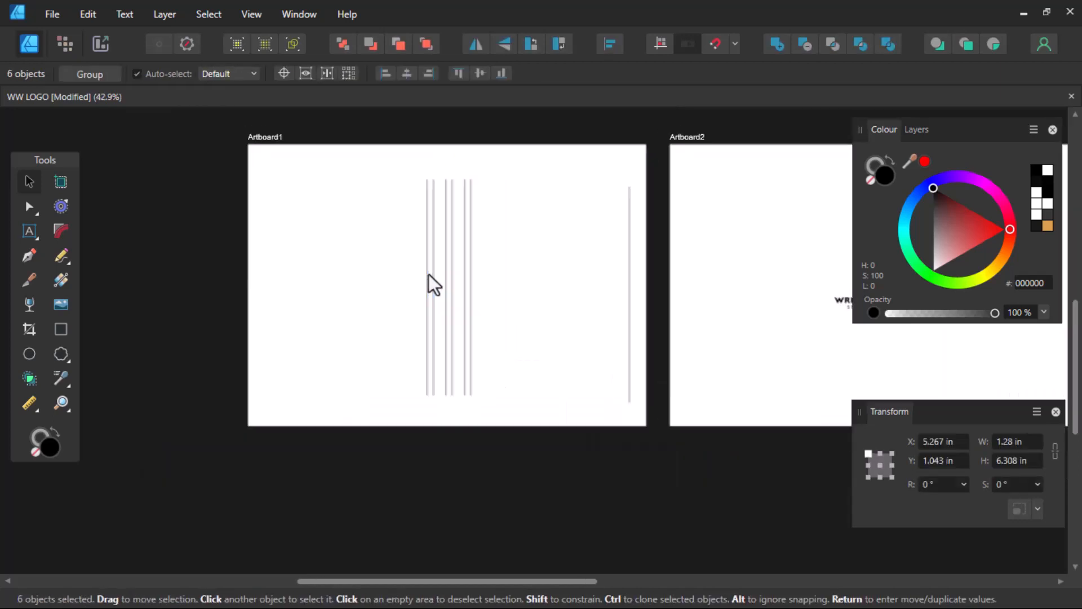
- Rotate the six lines to -45° and move them toward the artboard centre
{"action": "left_click", "coordinate": [942, 487]}
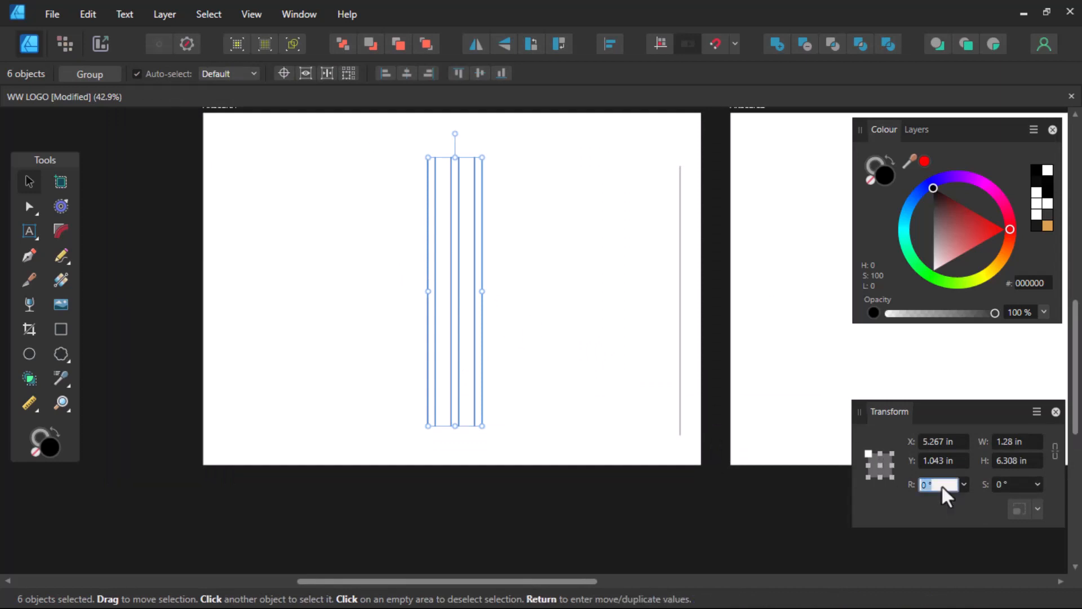
{"action": "type", "text": "-45"}
{"action": "key", "text": "Return"}
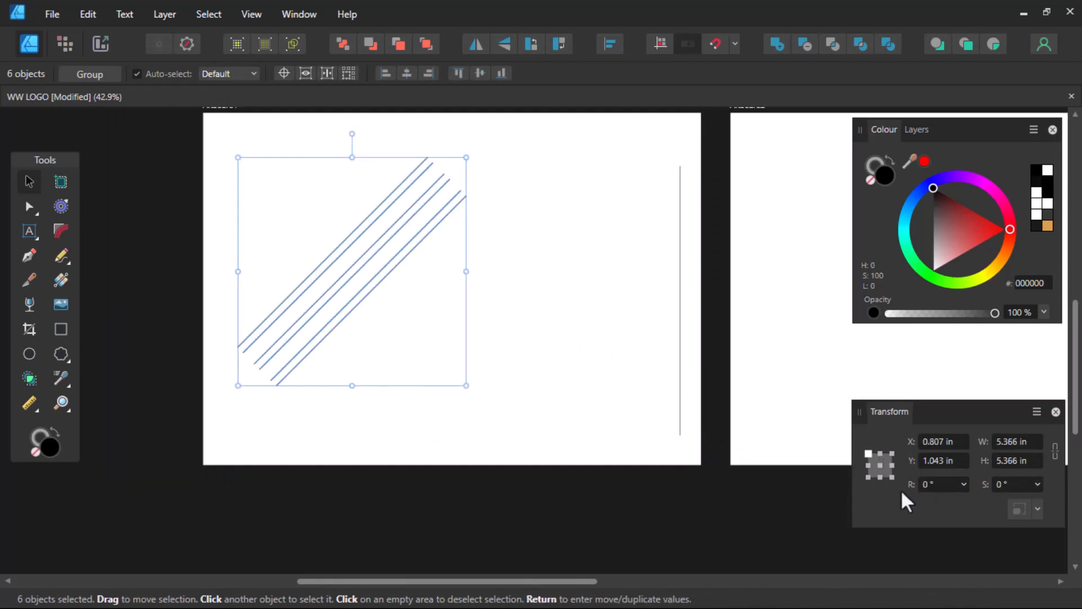
{"action": "left_click_drag", "start_coordinate": [336, 252], "coordinate": [428, 270]}
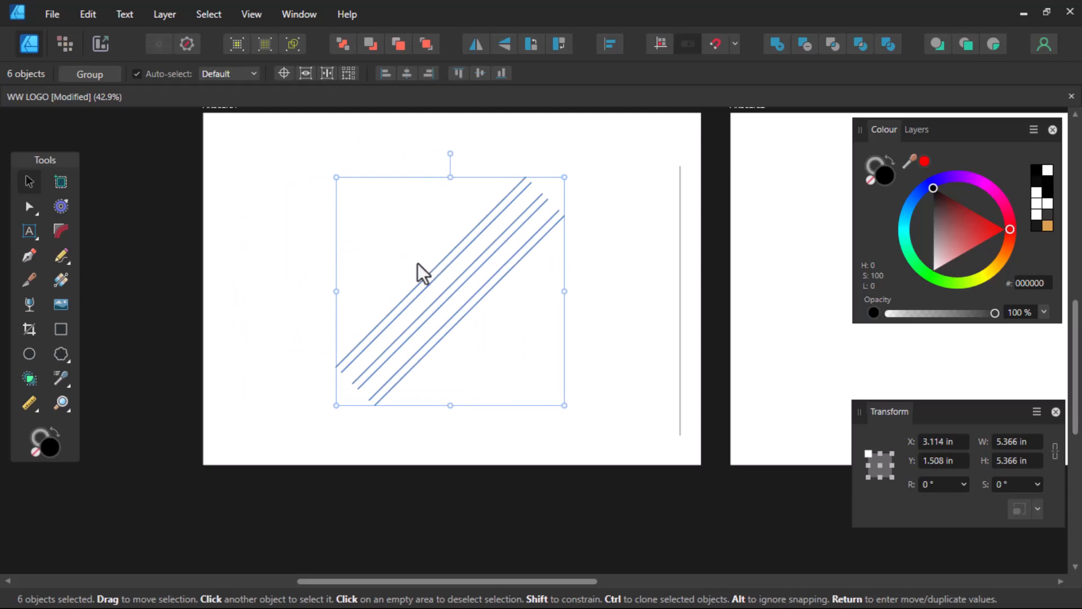
- Mirror a copy into an X, widen all twelve lines, and place the spare vertical line on the left arm
{"action": "left_click", "coordinate": [477, 46]}
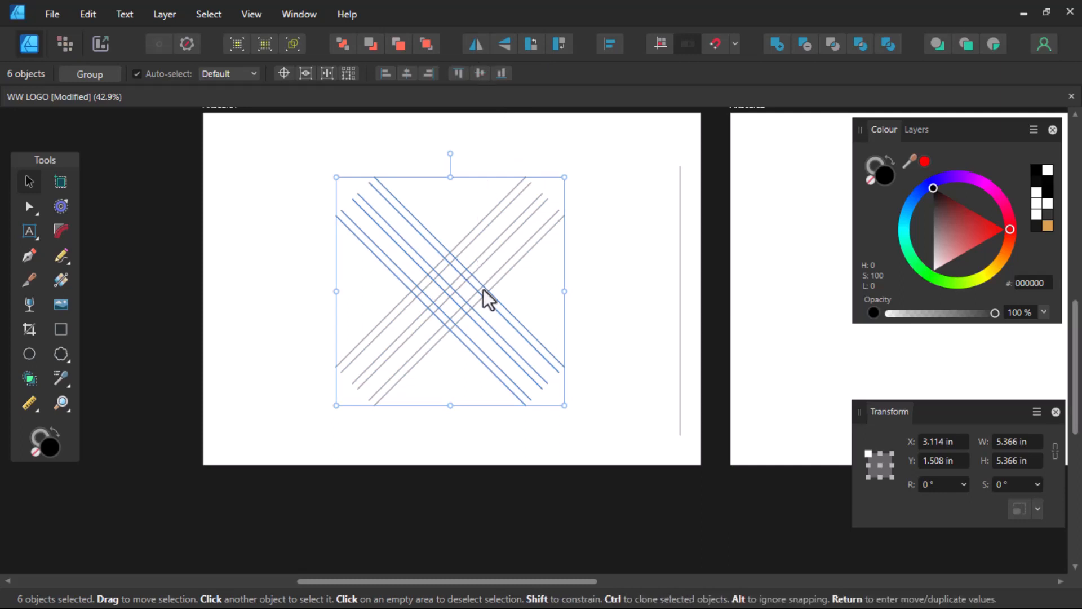
{"action": "left_click_drag", "start_coordinate": [602, 160], "coordinate": [283, 438]}
{"action": "left_click_drag", "start_coordinate": [563, 288], "coordinate": [593, 290]}
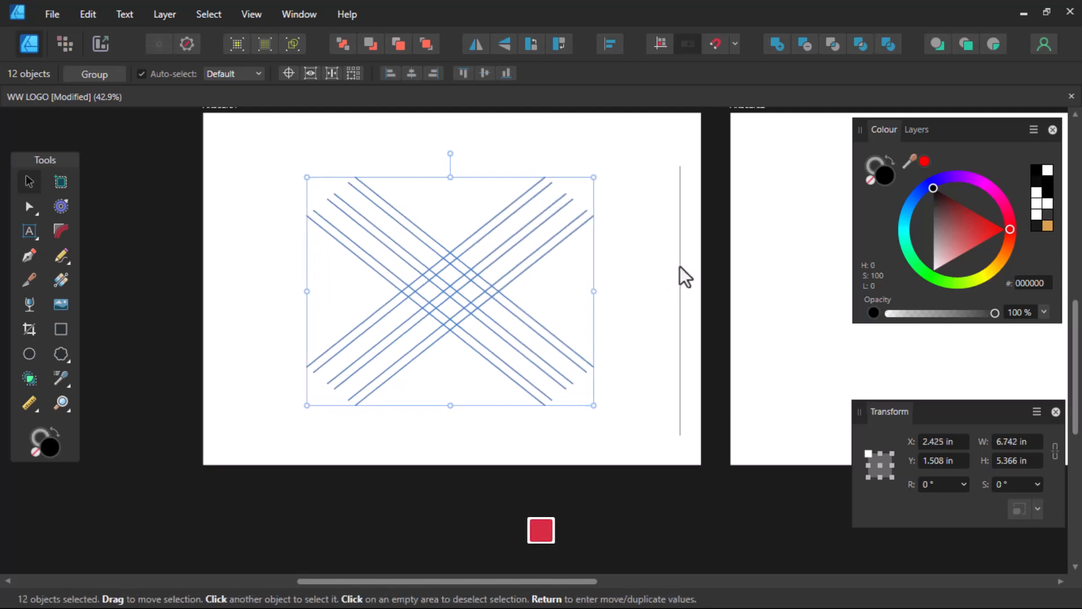
{"action": "left_click_drag", "start_coordinate": [680, 266], "coordinate": [381, 248]}
- Duplicate the vertical line into a band of six, copy the band right to X 6.365 in, then deselect
{"action": "key", "text": "ctrl+j"}
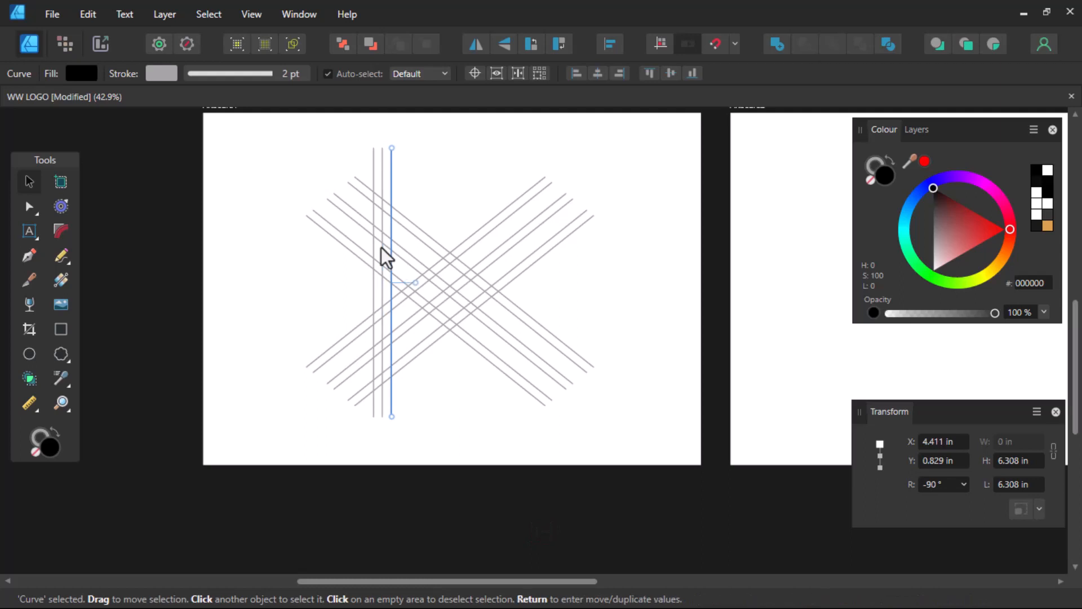
{"action": "key", "text": "ctrl+j"}
{"action": "key", "text": "ctrl+j"}
{"action": "key", "text": "ctrl+j"}
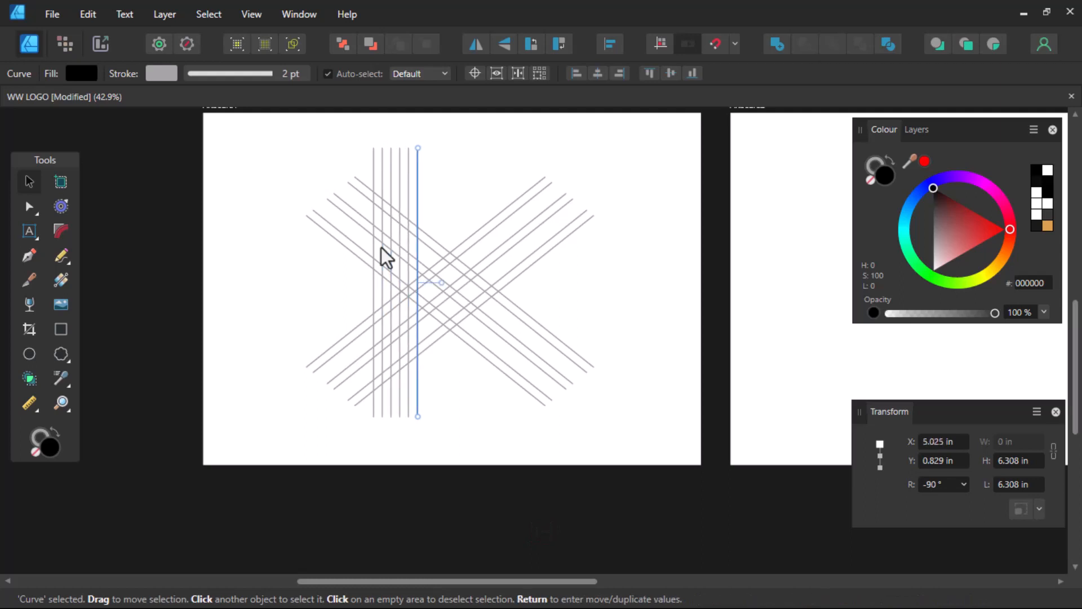
{"action": "left_click_drag", "start_coordinate": [359, 146], "coordinate": [455, 434]}
{"action": "mouse_move", "coordinate": [415, 393]}
{"action": "left_mouse_down"}
{"action": "mouse_move", "coordinate": [401, 282]}
{"action": "mouse_move", "coordinate": [497, 275]}
{"action": "left_mouse_up"}
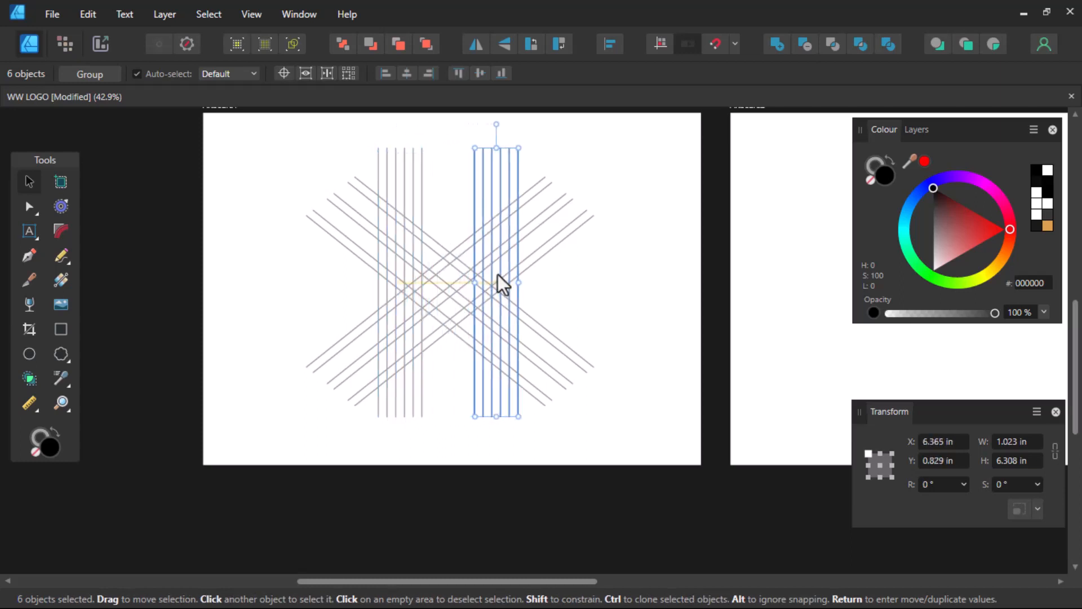
{"action": "scroll", "coordinate": [457, 277], "scroll_direction": "down", "scroll_amount": 1}
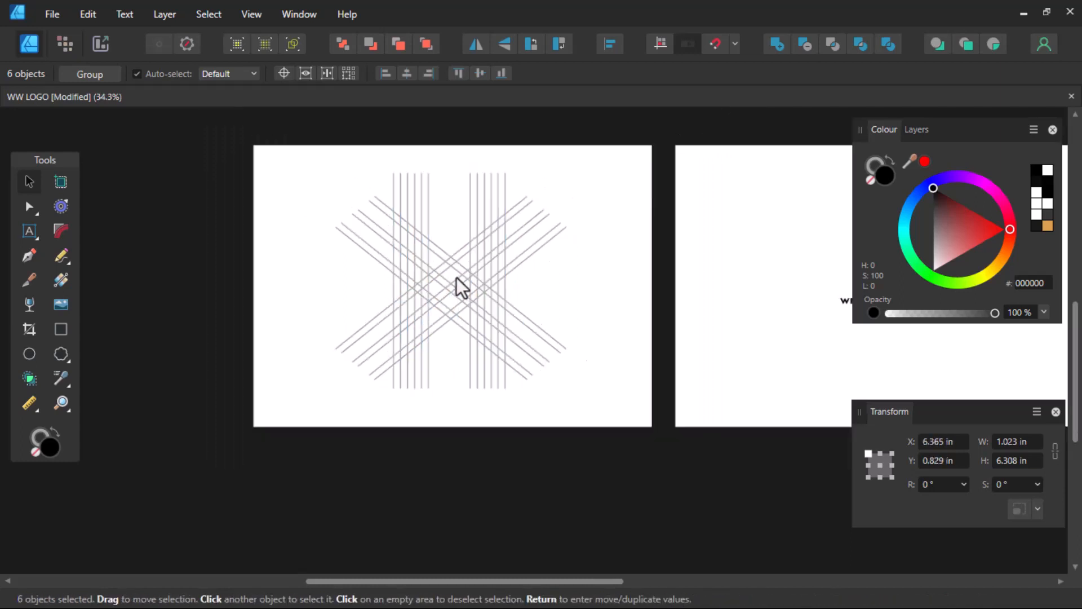
{"action": "left_click", "coordinate": [323, 252]}
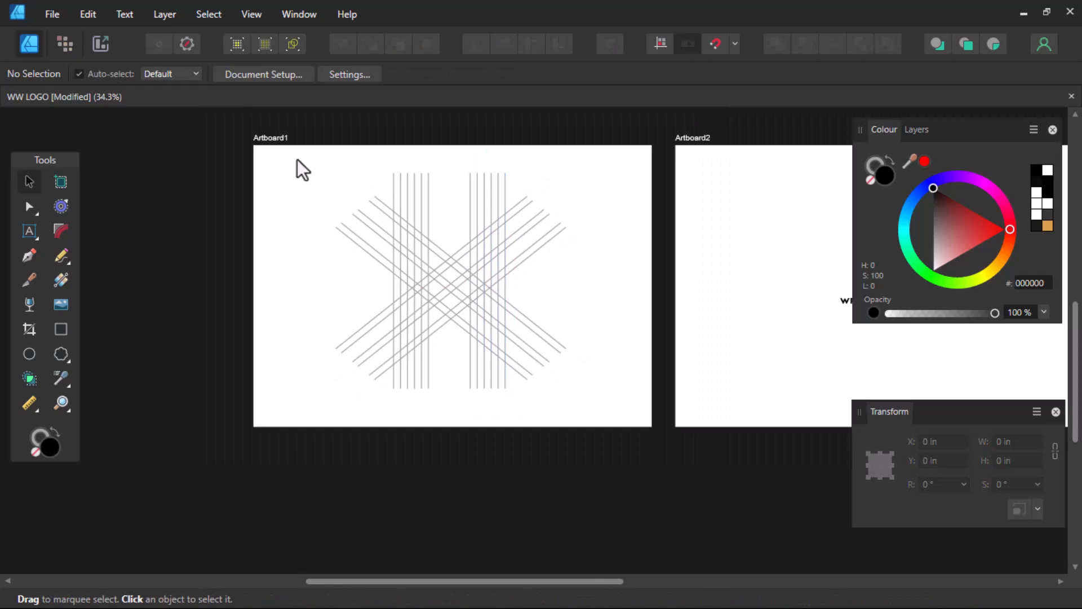
- Select all 24 lines, pick the Shape Builder tool, and make black the active fill
{"action": "left_click_drag", "start_coordinate": [296, 159], "coordinate": [604, 417]}
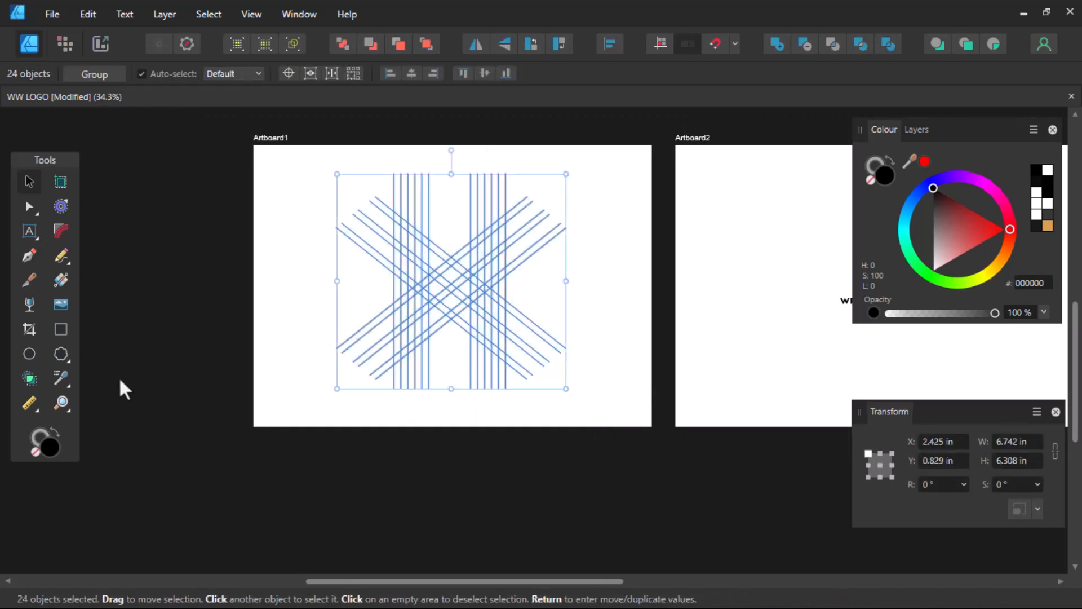
{"action": "left_click", "coordinate": [30, 379]}
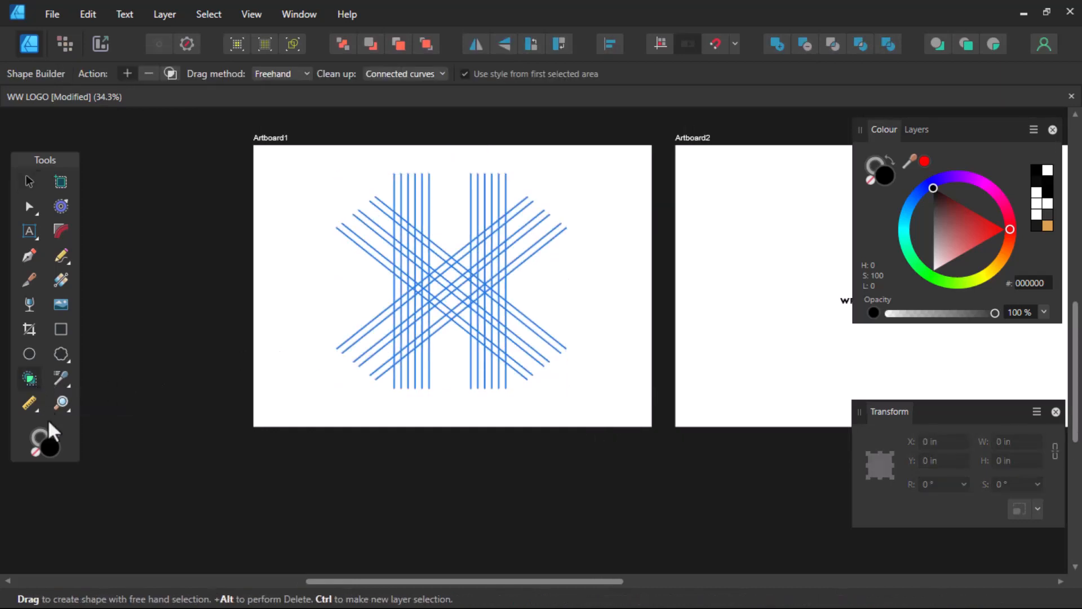
{"action": "left_click", "coordinate": [39, 433]}
{"action": "left_click", "coordinate": [45, 449]}
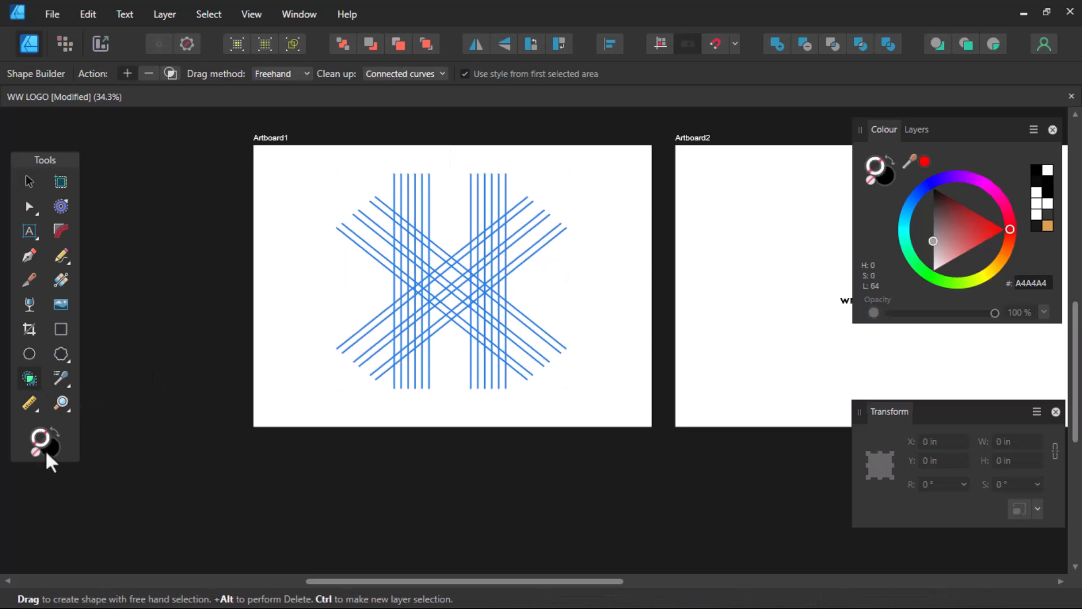
{"action": "scroll", "coordinate": [385, 304], "scroll_direction": "up", "scroll_amount": 2}
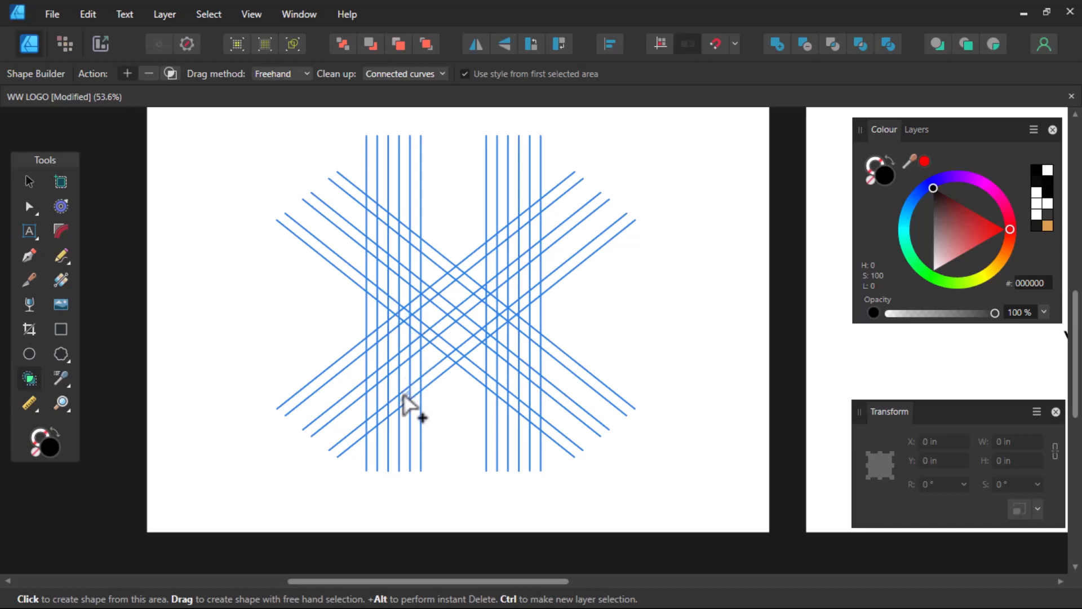
- Merge the cells along the left strip and the rising lower diagonals into black shapes
{"action": "mouse_move", "coordinate": [403, 394]}
{"action": "left_mouse_down"}
{"action": "mouse_move", "coordinate": [402, 234]}
{"action": "mouse_move", "coordinate": [367, 203]}
{"action": "mouse_move", "coordinate": [369, 379]}
{"action": "mouse_move", "coordinate": [384, 373]}
{"action": "left_mouse_up"}
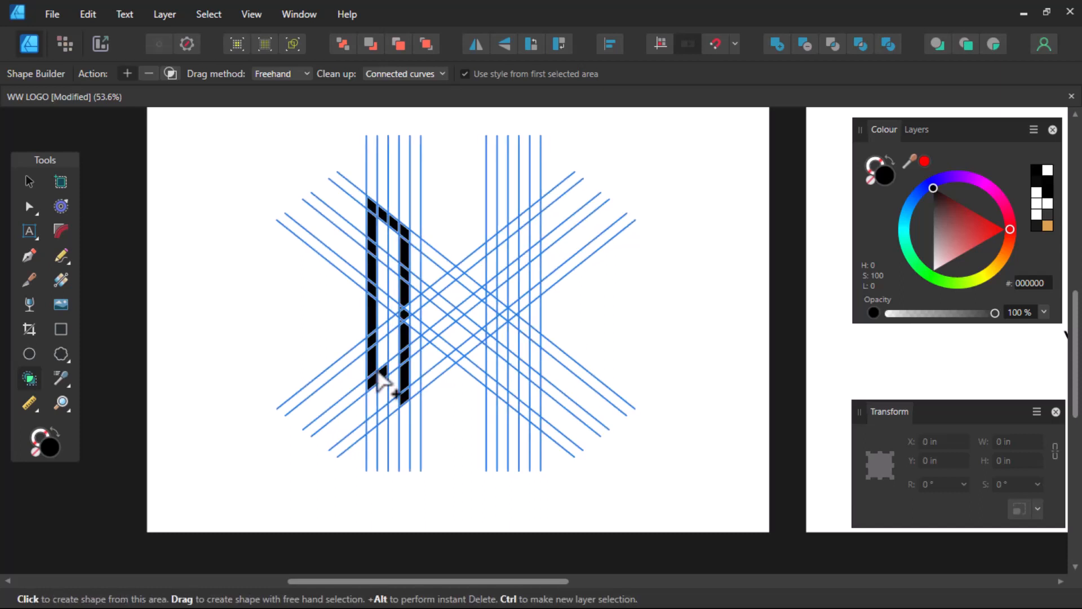
{"action": "scroll", "coordinate": [411, 346], "scroll_direction": "up", "scroll_amount": 1}
{"action": "left_click_drag", "start_coordinate": [407, 290], "coordinate": [411, 341]}
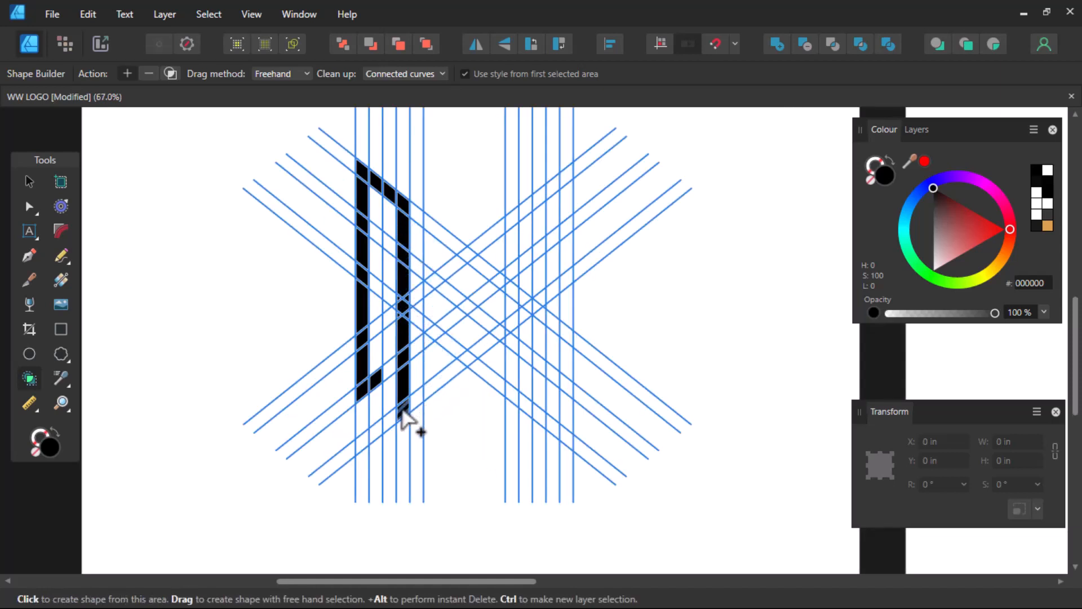
{"action": "mouse_move", "coordinate": [406, 416]}
{"action": "left_mouse_down"}
{"action": "mouse_move", "coordinate": [468, 362]}
{"action": "mouse_move", "coordinate": [525, 406]}
{"action": "mouse_move", "coordinate": [527, 213]}
{"action": "left_mouse_up"}
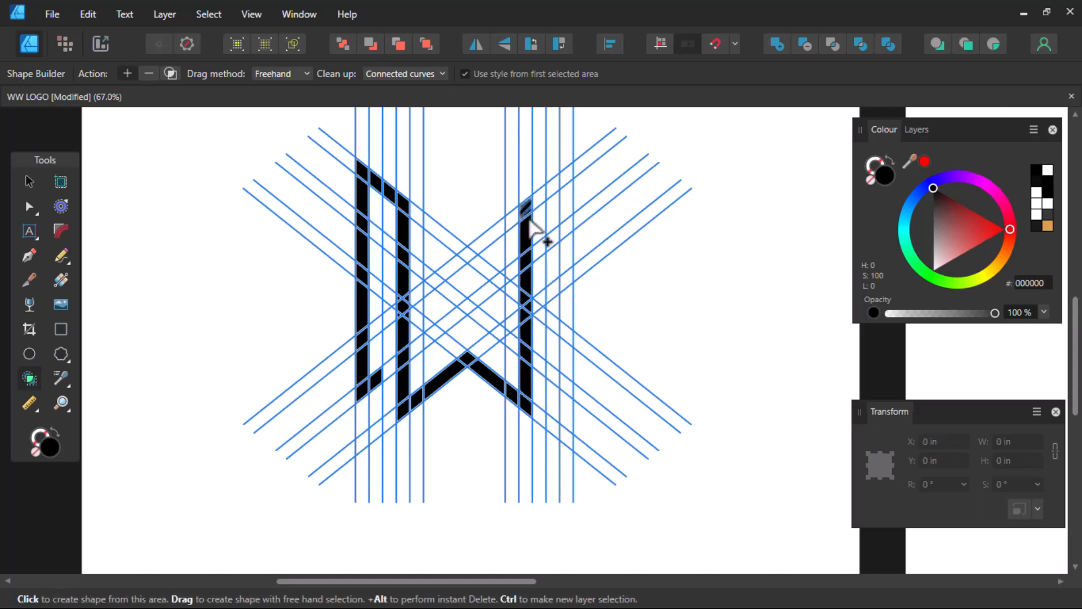
{"action": "scroll", "coordinate": [531, 317], "scroll_direction": "up", "scroll_amount": 5}
- Fill the right strip's triangular cells and the right leg's cells black from the top
{"action": "left_click_drag", "start_coordinate": [510, 271], "coordinate": [505, 309]}
{"action": "scroll", "coordinate": [514, 295], "scroll_direction": "down", "scroll_amount": 4}
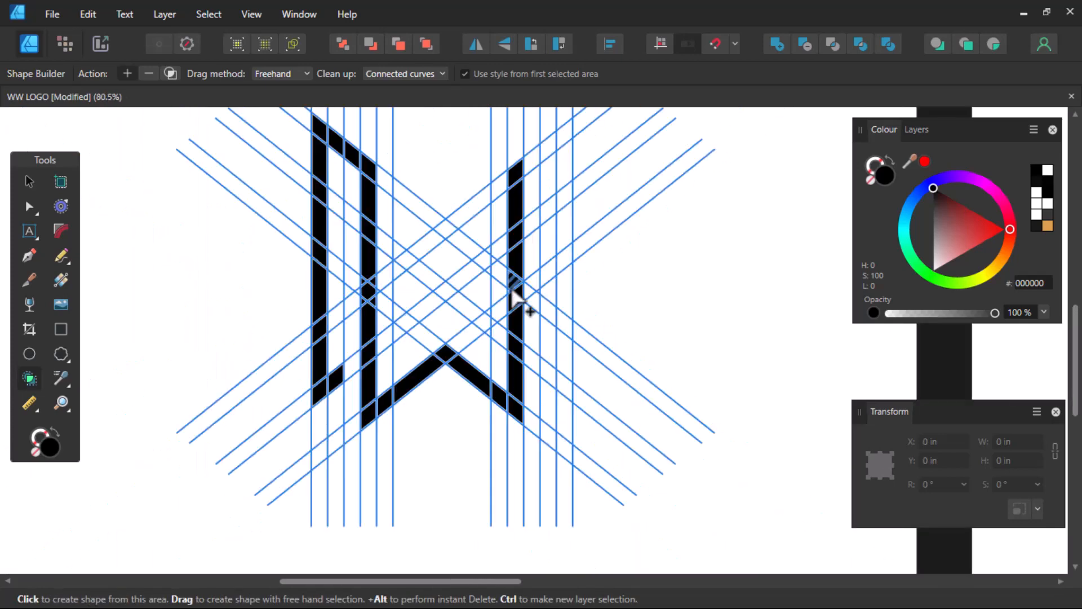
{"action": "mouse_move", "coordinate": [520, 176]}
{"action": "left_mouse_down"}
{"action": "mouse_move", "coordinate": [547, 164]}
{"action": "mouse_move", "coordinate": [564, 137]}
{"action": "mouse_move", "coordinate": [573, 394]}
{"action": "mouse_move", "coordinate": [542, 364]}
{"action": "mouse_move", "coordinate": [550, 378]}
{"action": "left_mouse_up"}
{"action": "scroll", "coordinate": [557, 363], "scroll_direction": "down", "scroll_amount": 3}
{"action": "scroll", "coordinate": [556, 372], "scroll_direction": "up", "scroll_amount": 1}
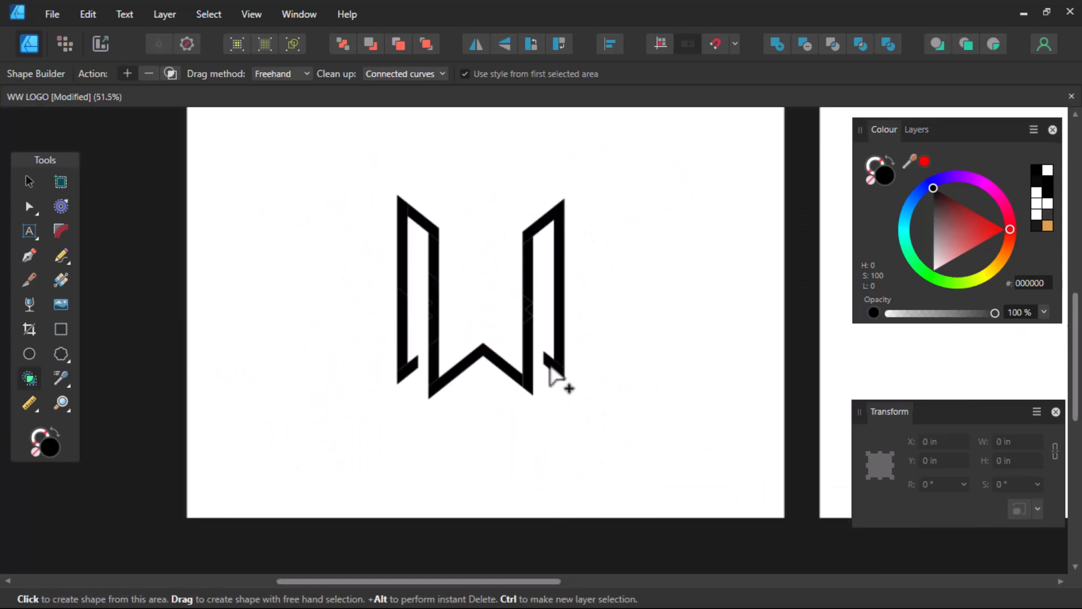
{"action": "scroll", "coordinate": [552, 367], "scroll_direction": "up", "scroll_amount": 1}
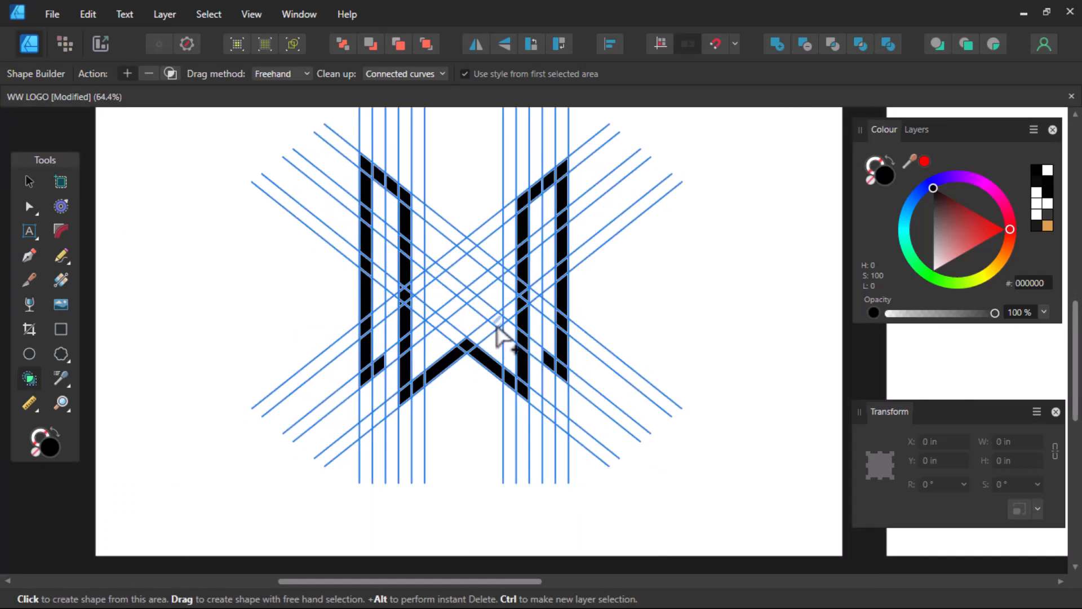
- Fill the diagonal strip between the centre lines and the upper chevron's left end black
{"action": "mouse_move", "coordinate": [498, 324]}
{"action": "left_mouse_down"}
{"action": "mouse_move", "coordinate": [460, 296]}
{"action": "mouse_move", "coordinate": [435, 320]}
{"action": "mouse_move", "coordinate": [491, 326]}
{"action": "mouse_move", "coordinate": [497, 331]}
{"action": "left_mouse_up"}
{"action": "scroll", "coordinate": [502, 324], "scroll_direction": "up", "scroll_amount": 4}
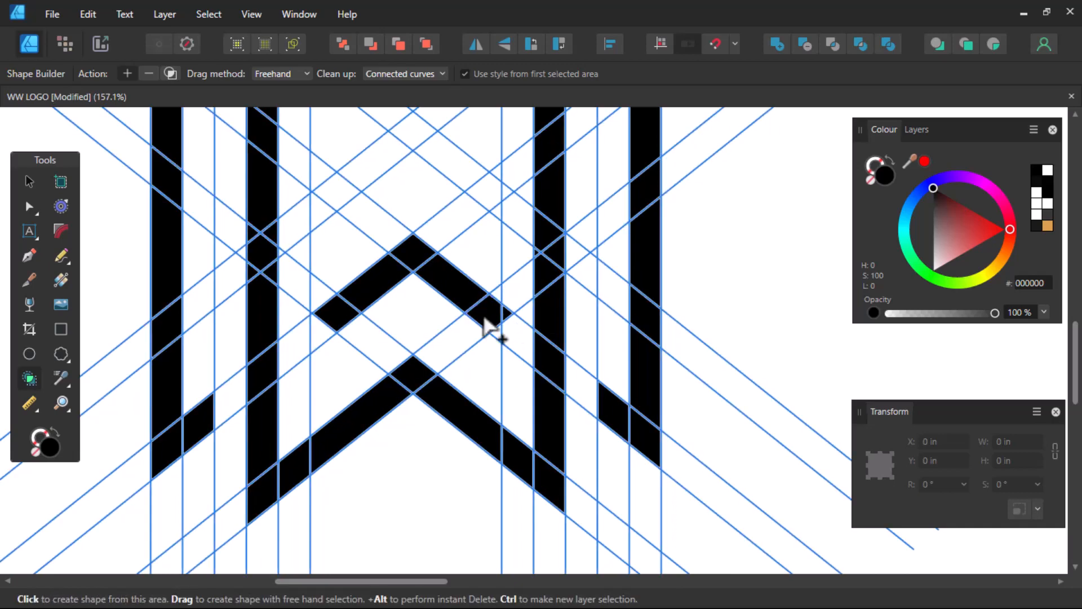
{"action": "left_click", "coordinate": [353, 315]}
{"action": "scroll", "coordinate": [445, 341], "scroll_direction": "down", "scroll_amount": 5}
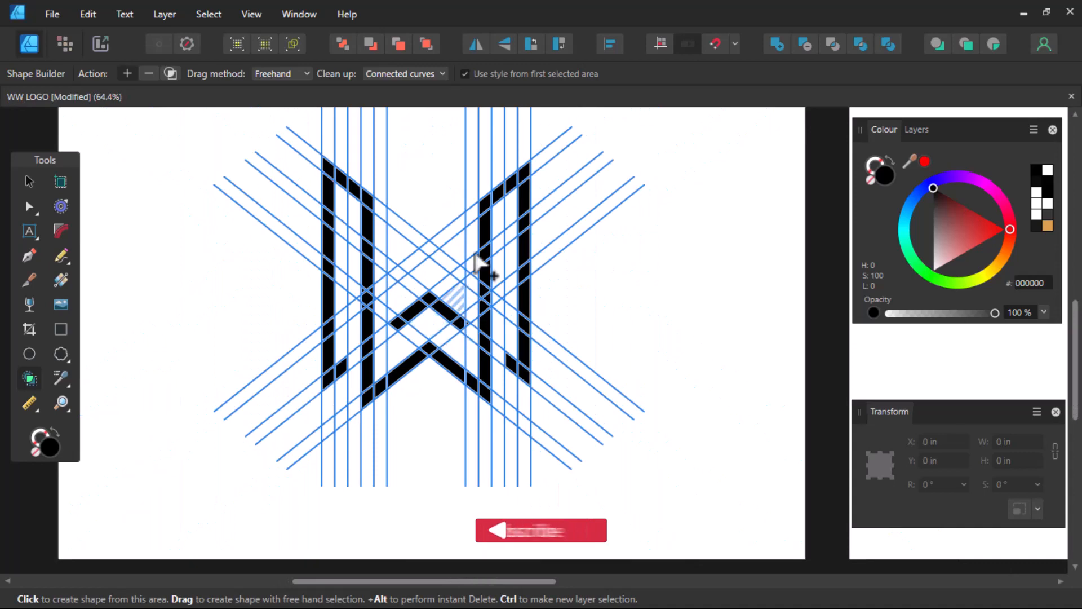
{"action": "scroll", "coordinate": [479, 260], "scroll_direction": "down", "scroll_amount": 1}
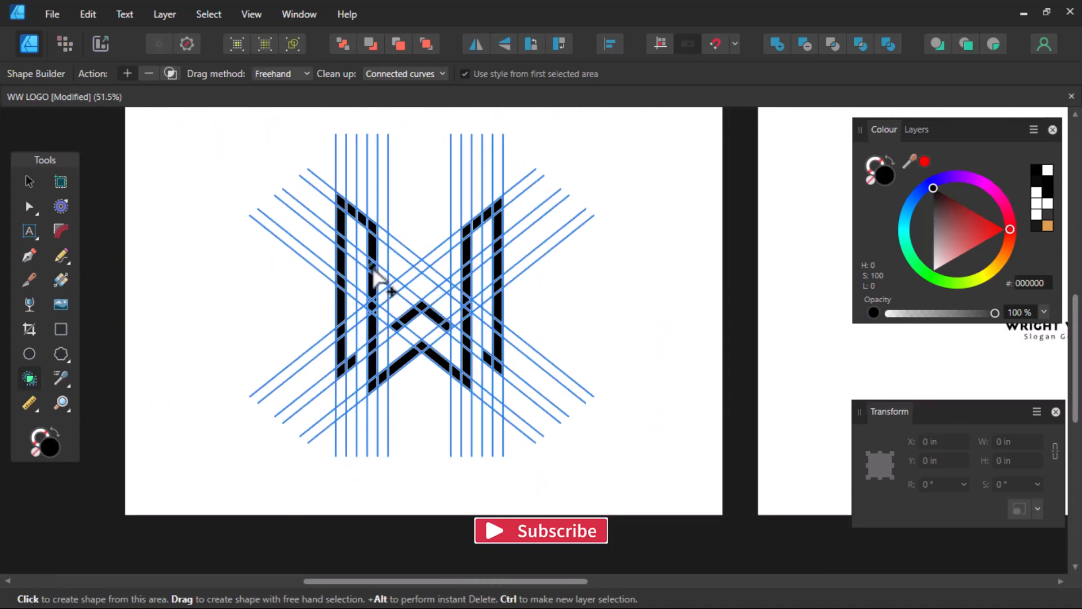
- Marquee-select the black W pieces with the Move tool and clear away the construction lines
{"action": "left_click", "coordinate": [29, 181]}
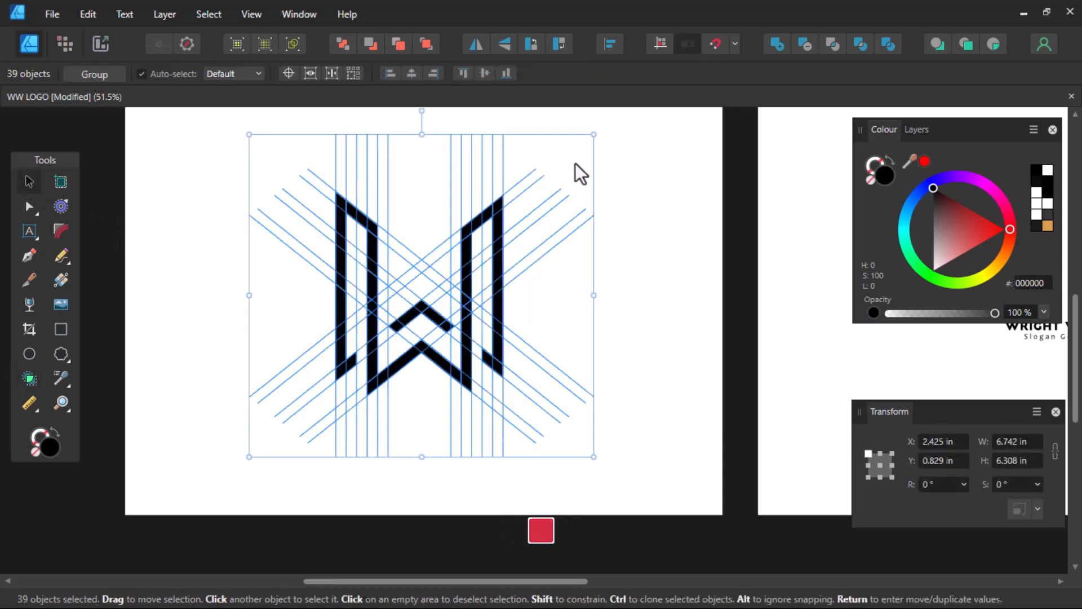
{"action": "left_click", "coordinate": [628, 171]}
{"action": "left_click_drag", "start_coordinate": [648, 167], "coordinate": [305, 408]}
{"action": "scroll", "coordinate": [372, 319], "scroll_direction": "up", "scroll_amount": 5}
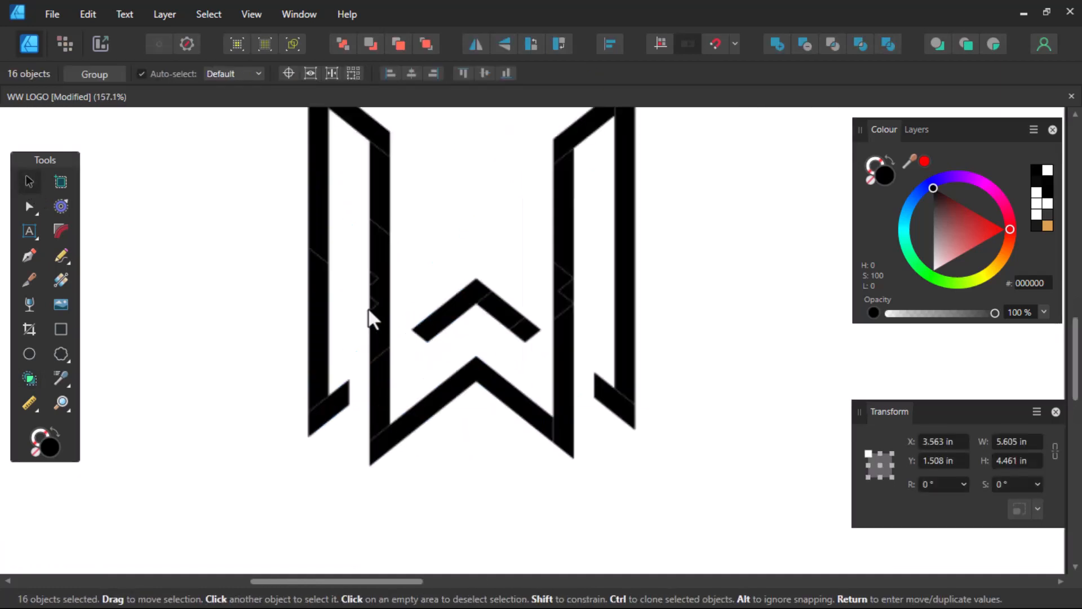
{"action": "scroll", "coordinate": [372, 318], "scroll_direction": "up", "scroll_amount": 3}
{"action": "scroll", "coordinate": [372, 309], "scroll_direction": "down", "scroll_amount": 8}
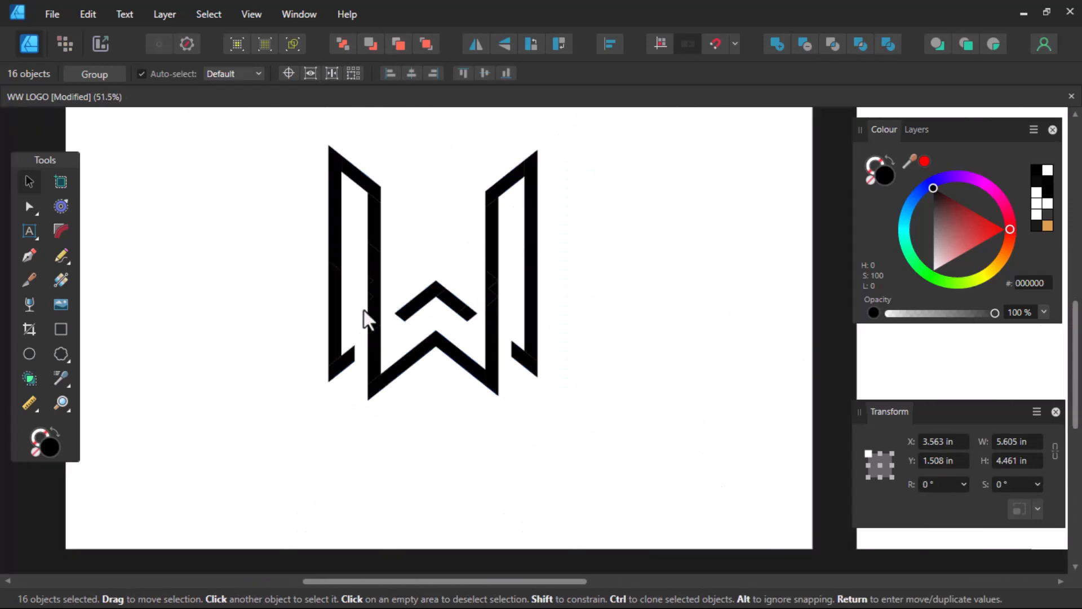
{"action": "scroll", "coordinate": [364, 310], "scroll_direction": "down", "scroll_amount": 3}
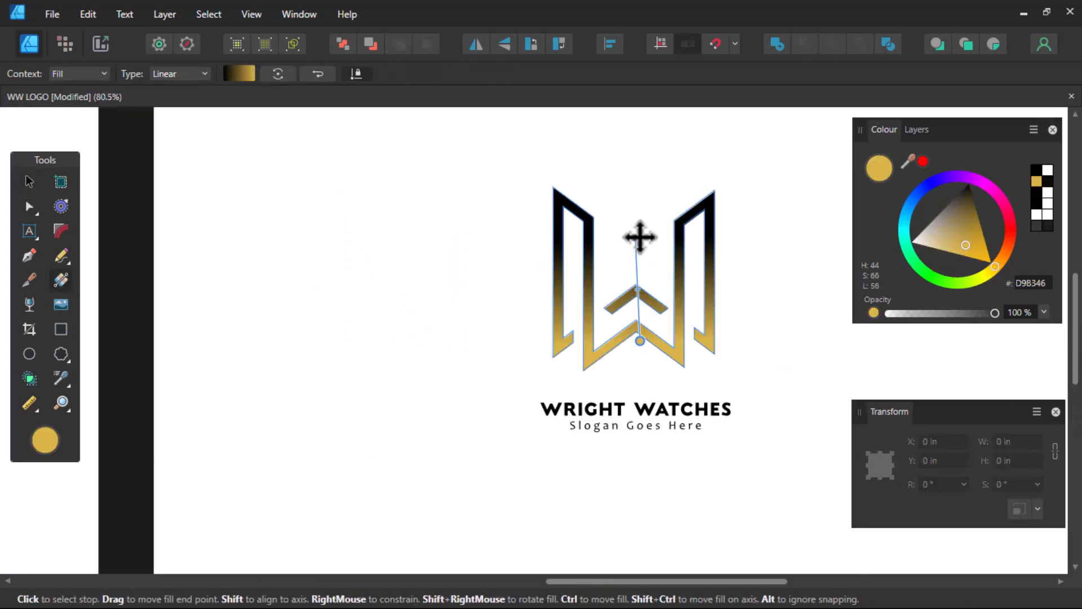
- Give the W a linear black-to-gold gradient fill with the Gradient tool
{"action": "left_click", "coordinate": [640, 237]}
{"action": "key", "text": "v"}
{"action": "left_click", "coordinate": [615, 297]}
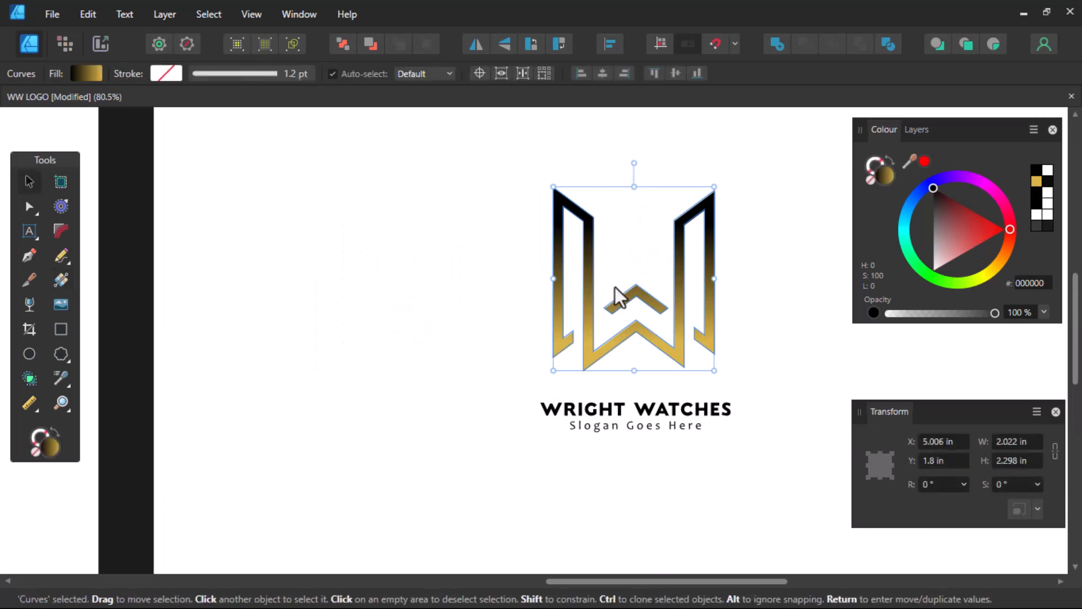
{"action": "key", "text": "g"}
{"action": "scroll", "coordinate": [620, 297], "scroll_direction": "down", "scroll_amount": 2}
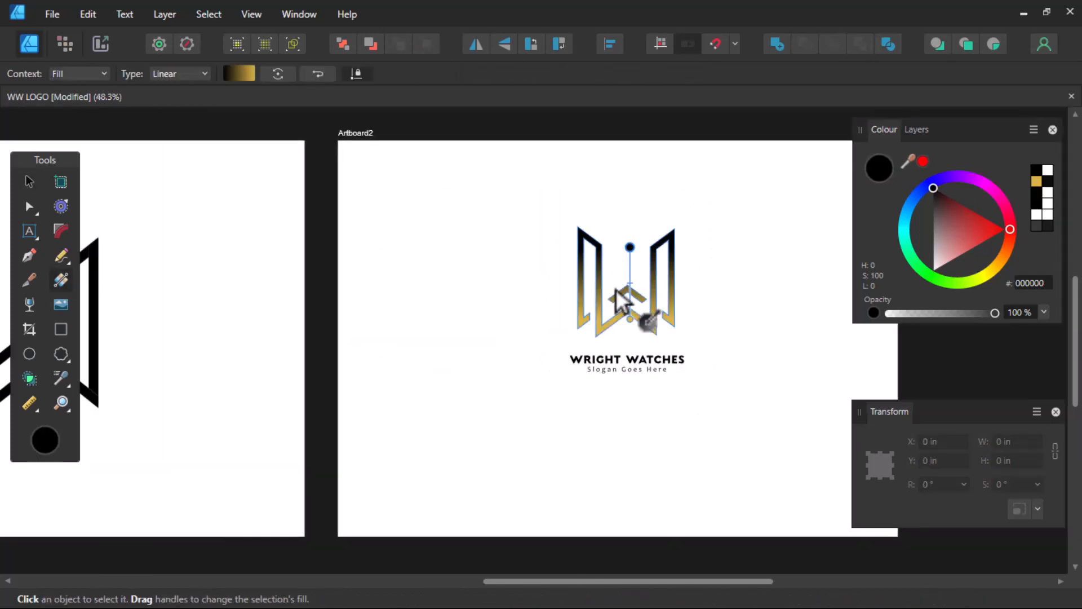